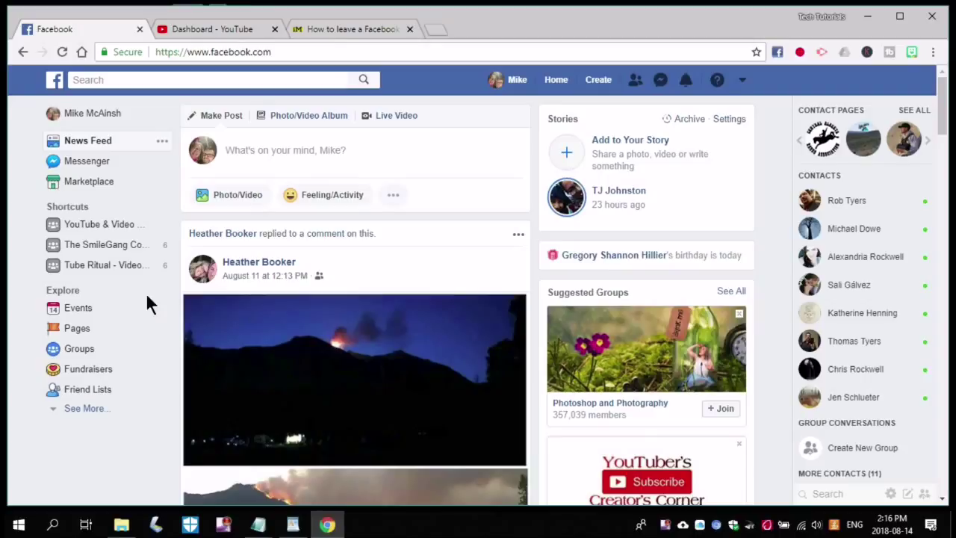
# - Choose Leave Group from The SmileGang Community shortcut's options menu
pyautogui.moveTo(188, 275)
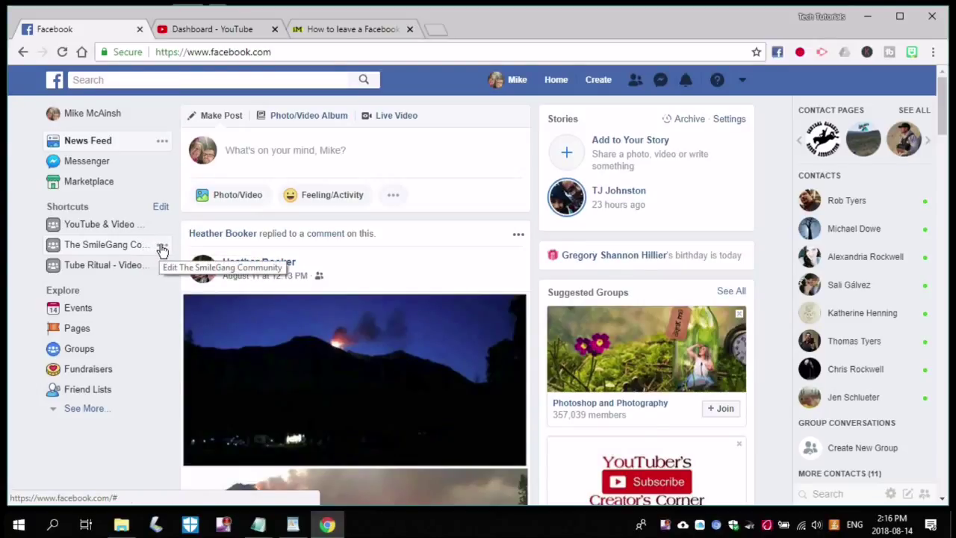
pyautogui.click(162, 247)
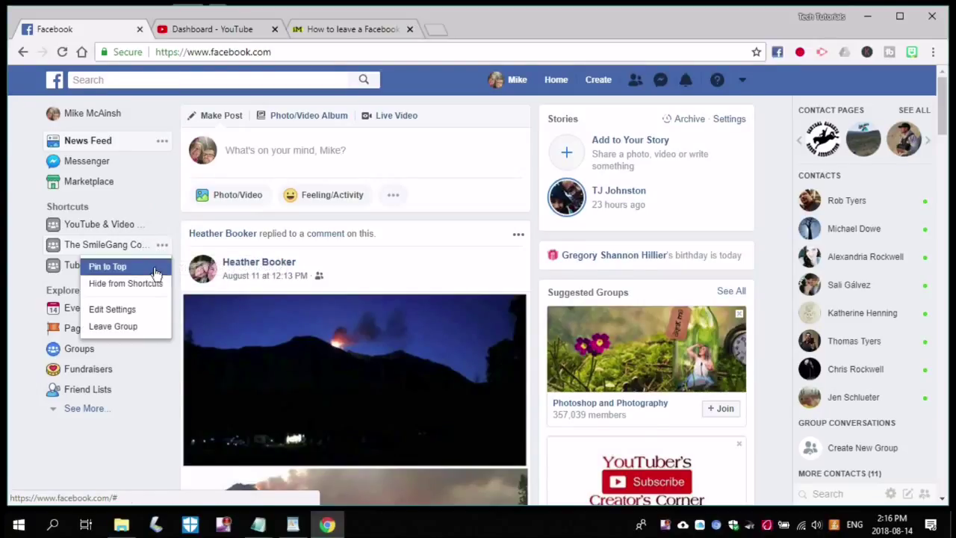
pyautogui.click(151, 335)
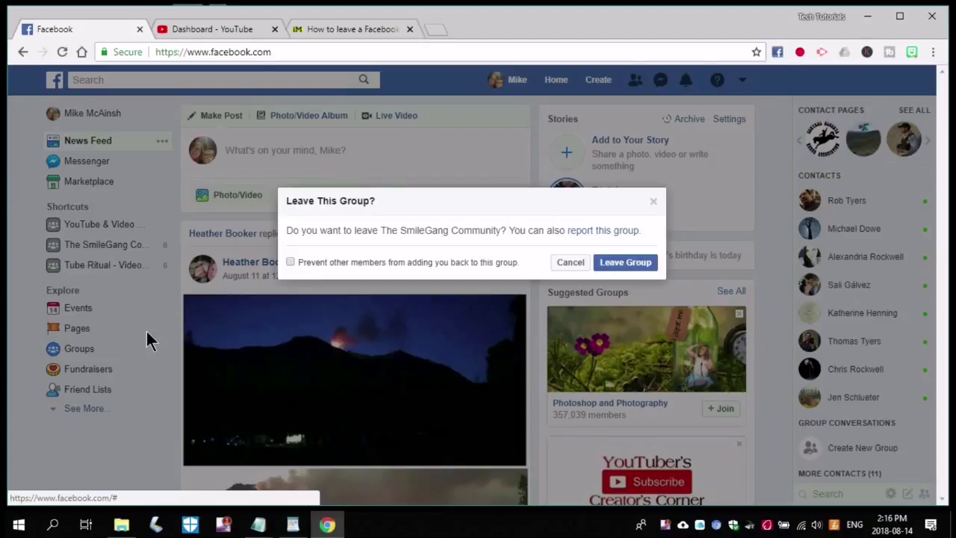
# - Leave The SmileGang Community with re-adding prevented, then return to the News Feed
pyautogui.click(291, 262)
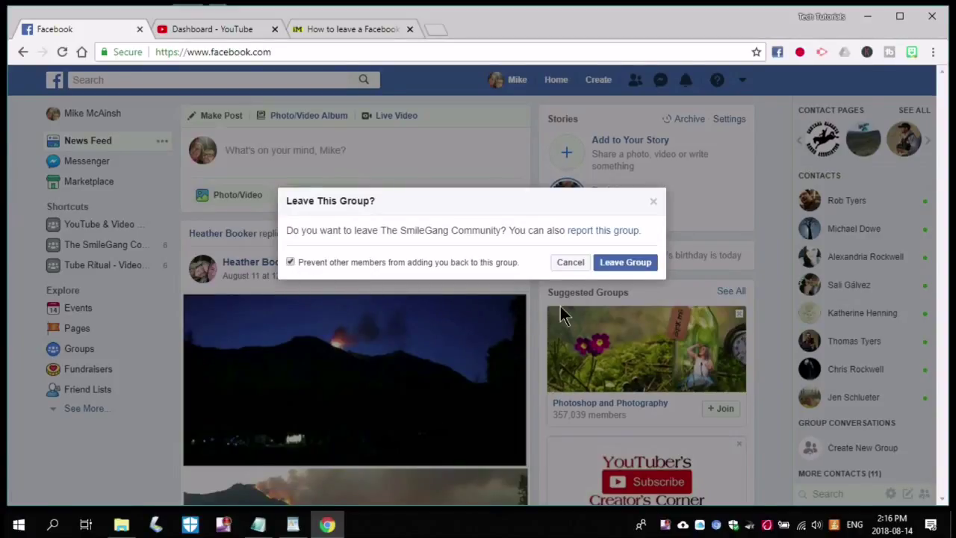
pyautogui.click(617, 267)
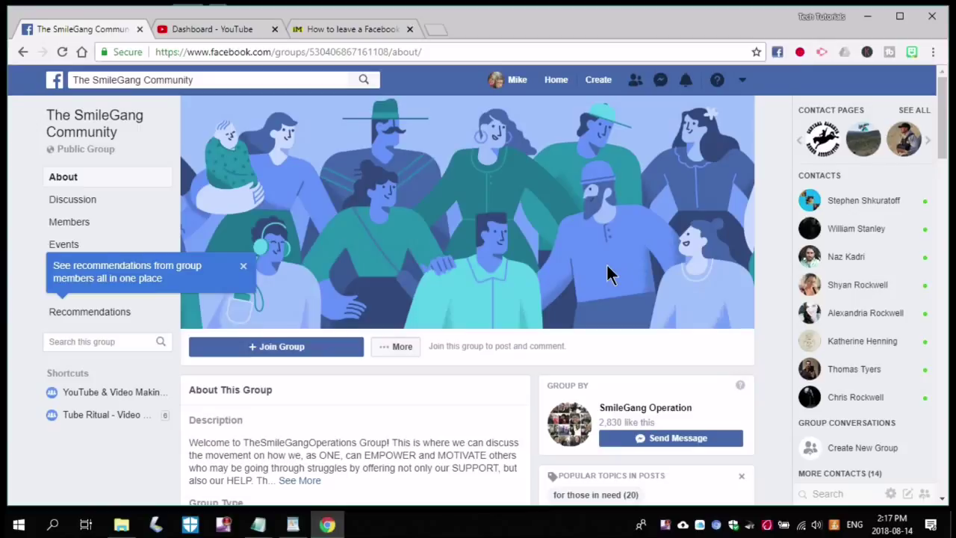
pyautogui.scroll(-1, 606, 269)
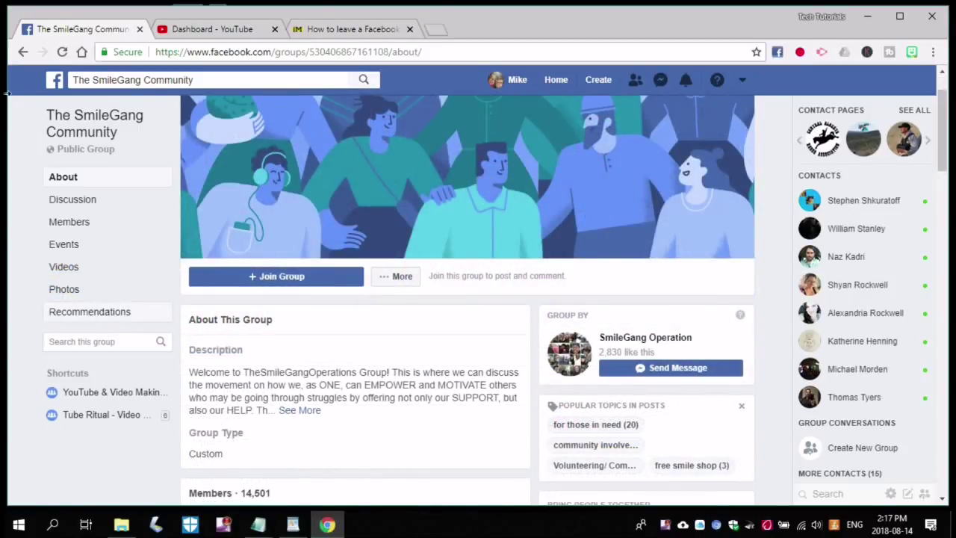
pyautogui.click(56, 84)
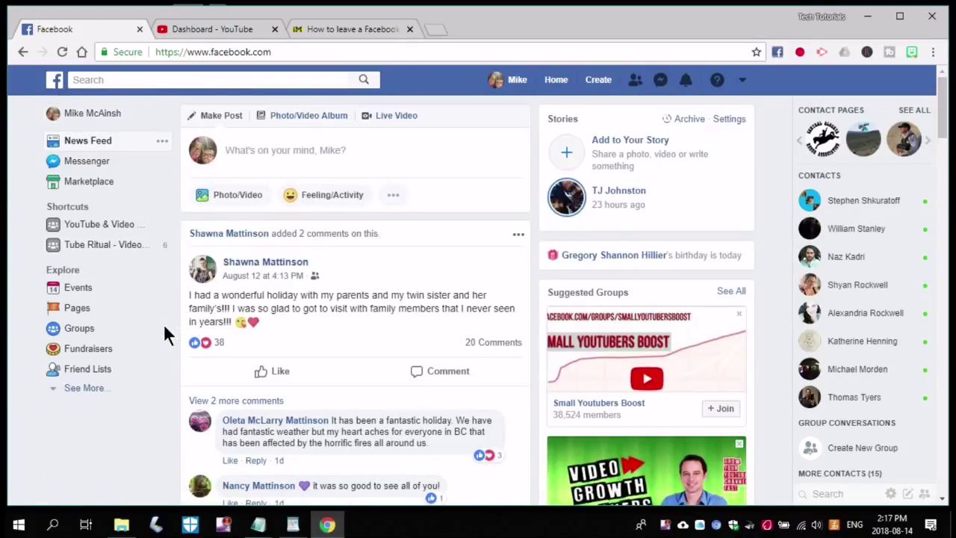
# - Open Groups from the Explore sidebar and scroll through the Your Groups list
pyautogui.click(113, 330)
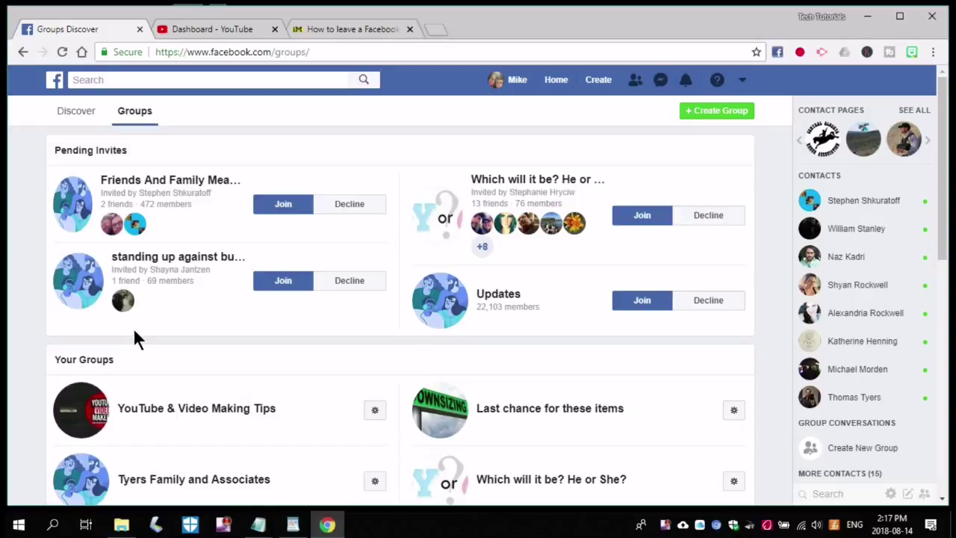
pyautogui.scroll(-3, 134, 332)
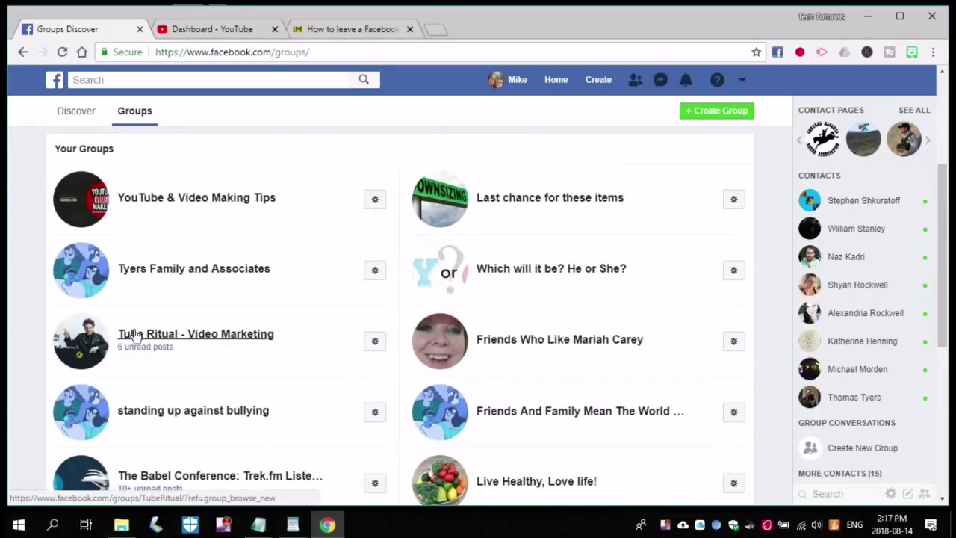
pyautogui.moveTo(134, 336)
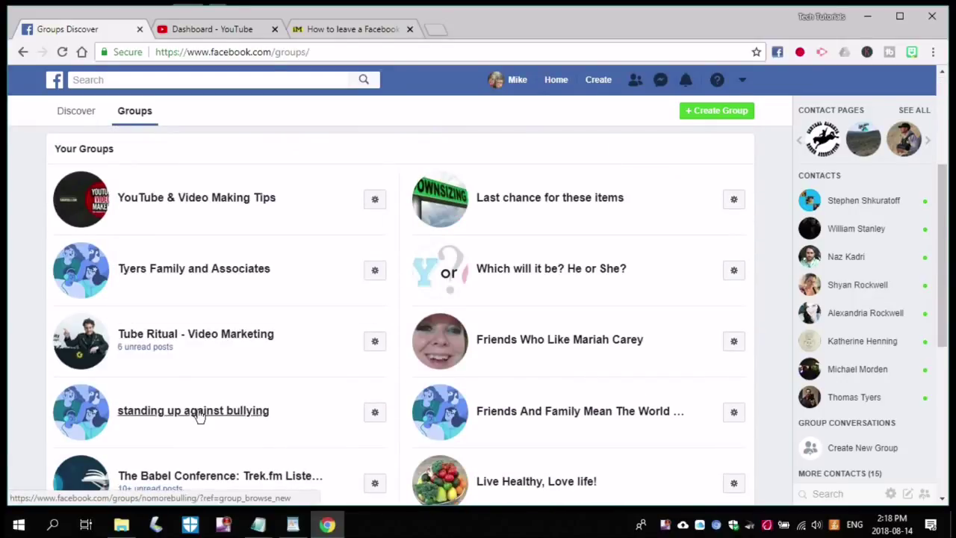
pyautogui.moveTo(200, 415)
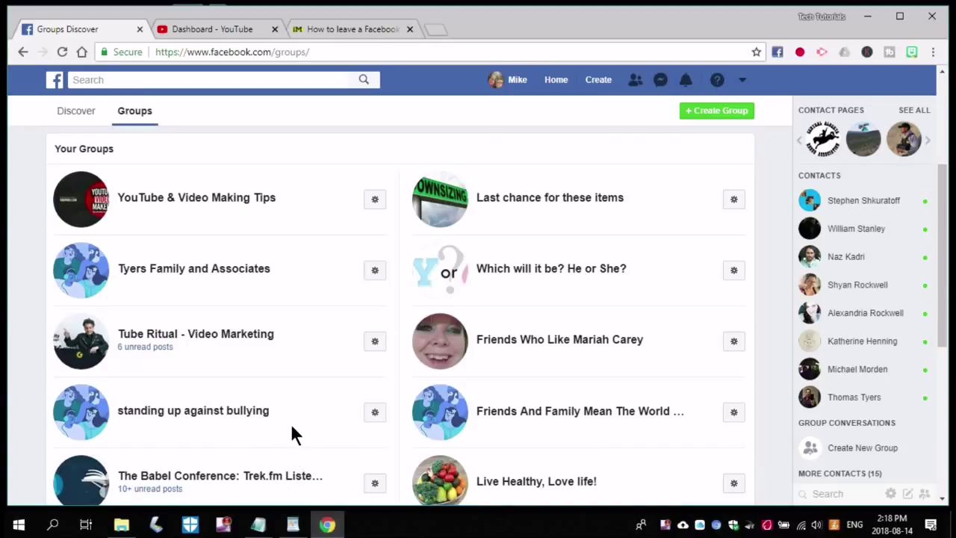
pyautogui.scroll(-4, 336, 352)
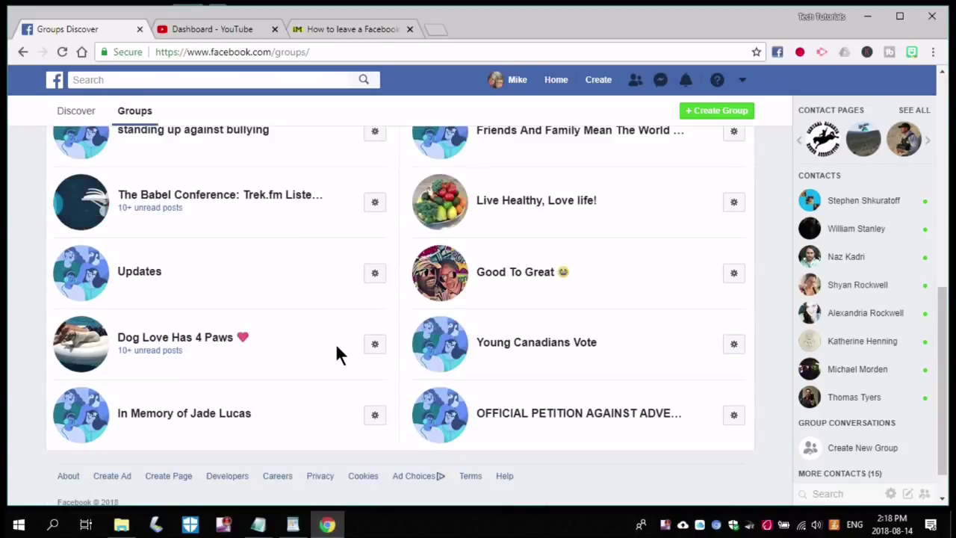
# - Leave Dog Love Has 4 Paws via its gear menu, preventing members re-adding you
pyautogui.click(376, 350)
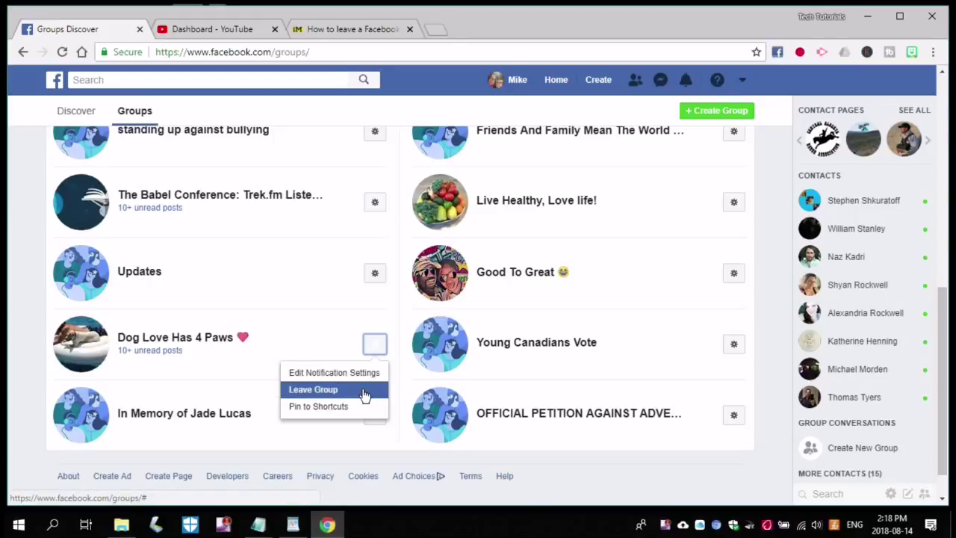
pyautogui.click(364, 392)
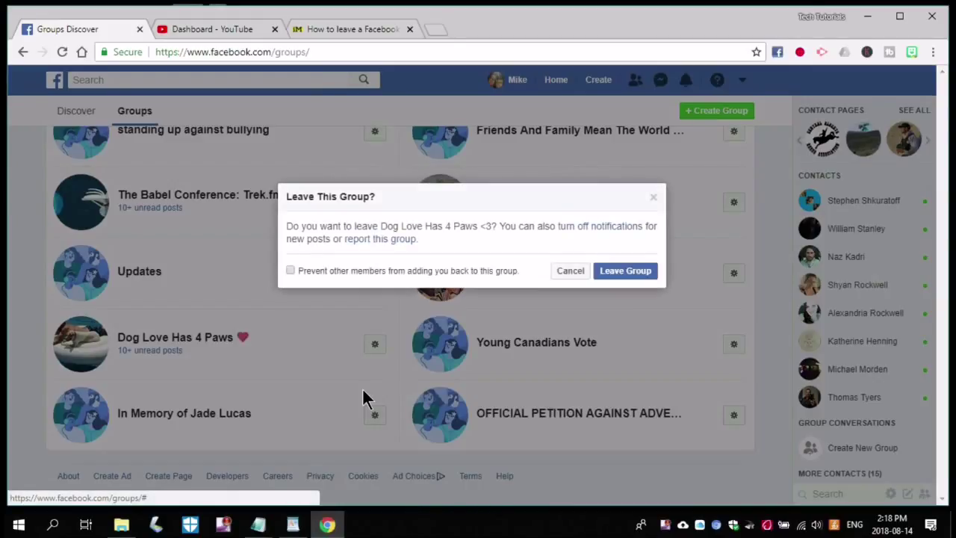
pyautogui.click(290, 270)
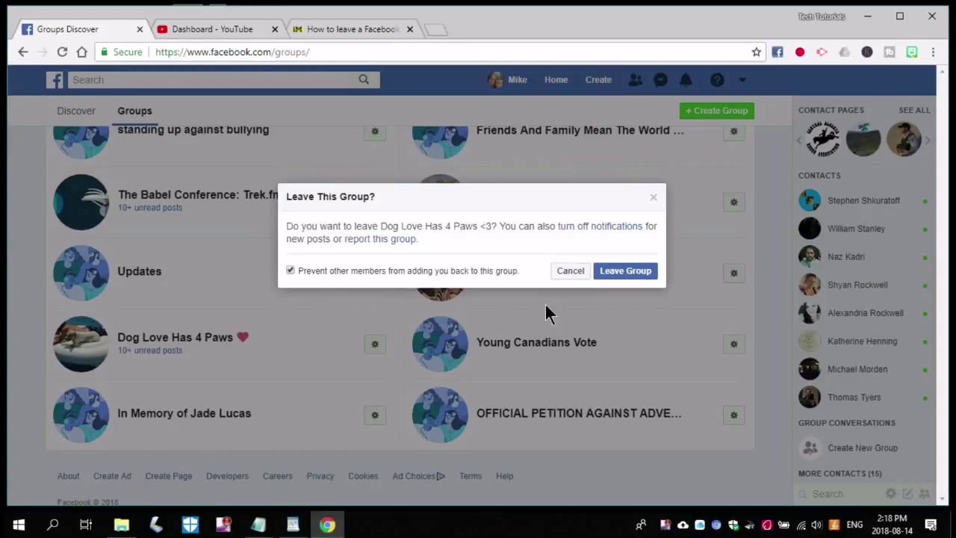
pyautogui.click(627, 272)
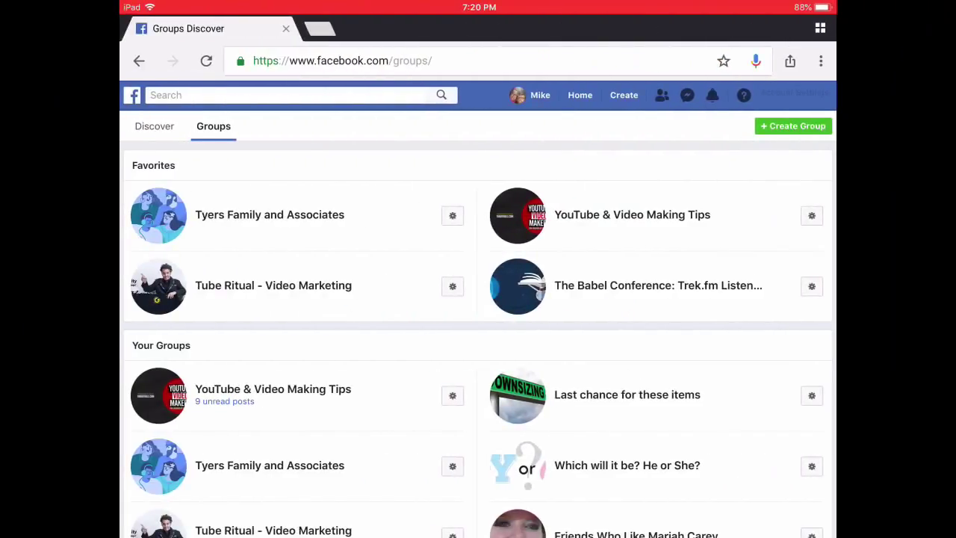
# - Choose Leave Group for Last chance for these items and tick the prevent re-adding option
pyautogui.scroll(-5, 478, 298)
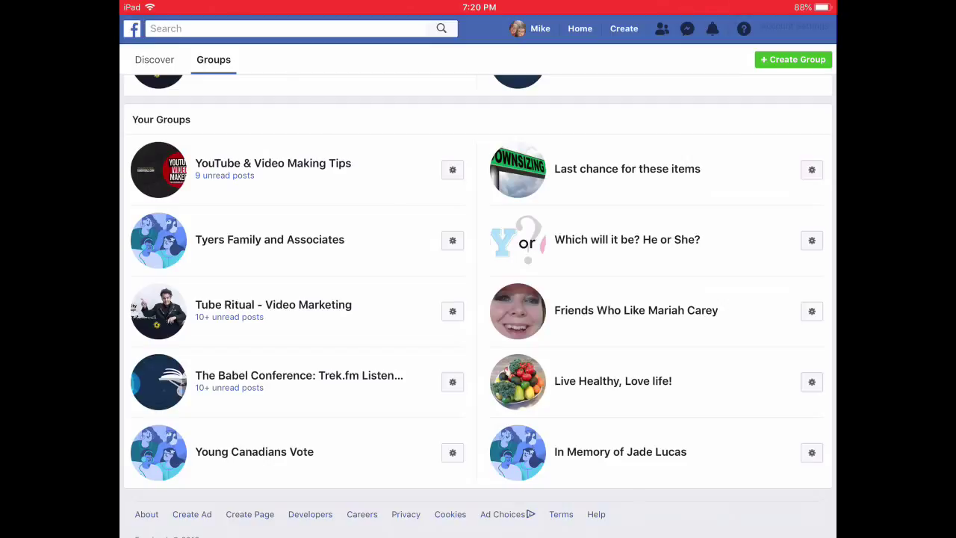
pyautogui.click(811, 169)
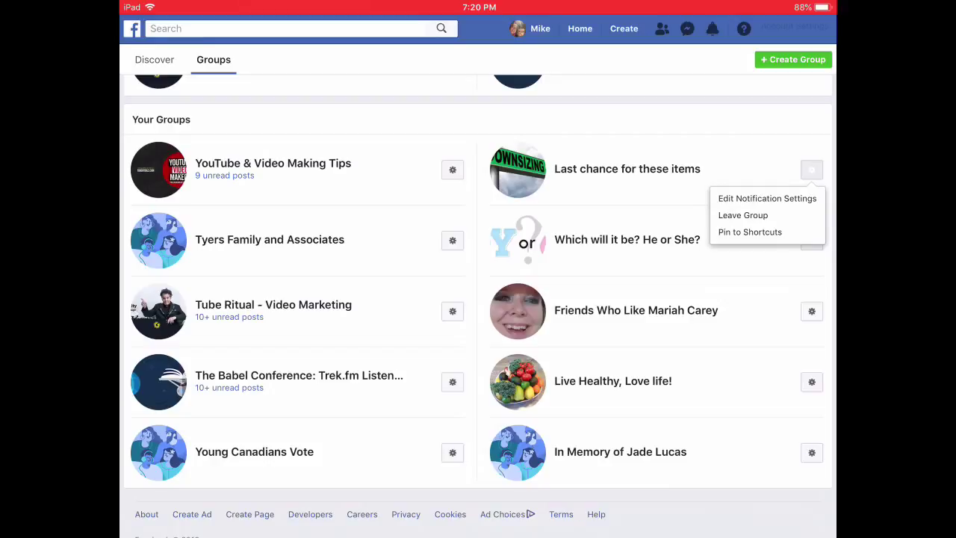
pyautogui.click(743, 215)
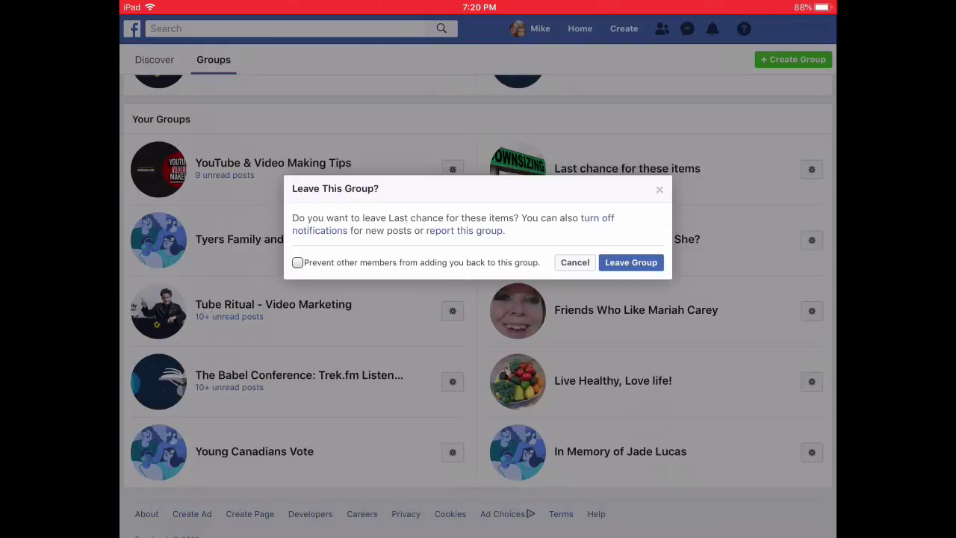
pyautogui.click(297, 262)
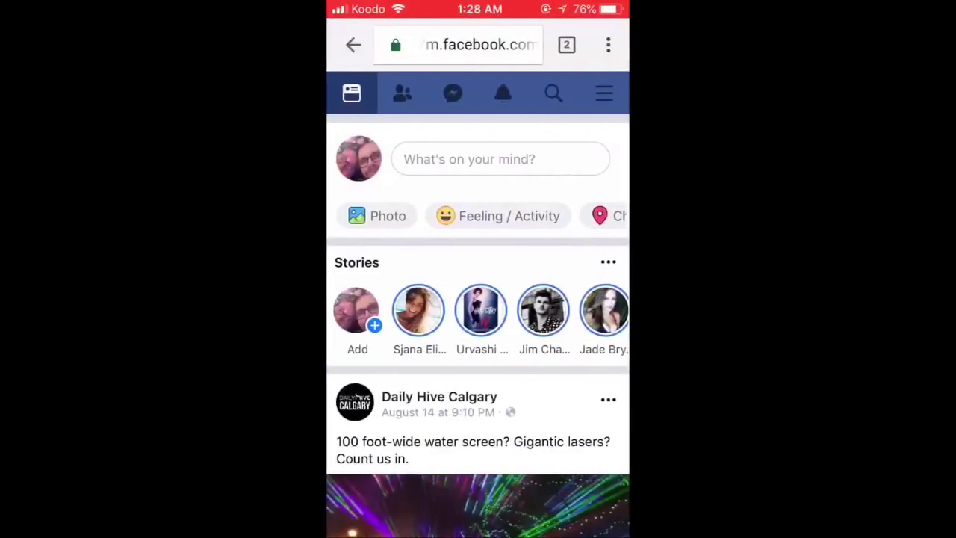
# - Go to the Groups section from the main phone menu
pyautogui.click(603, 92)
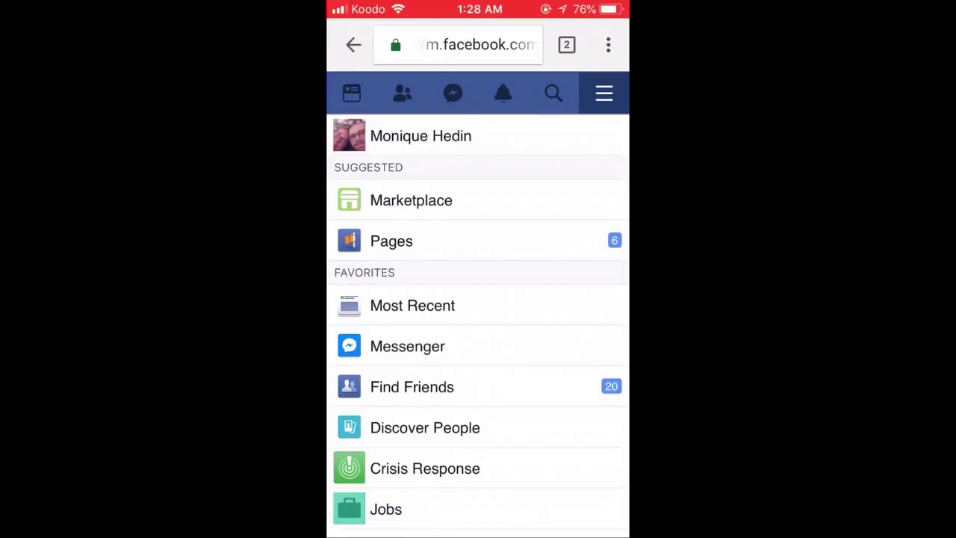
pyautogui.scroll(-2, 478, 299)
pyautogui.scroll(-5, 478, 298)
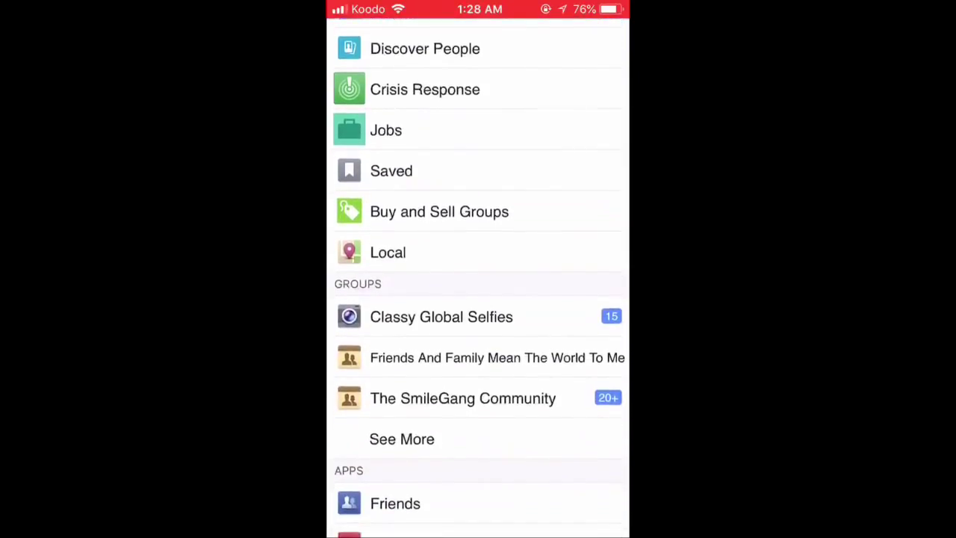
pyautogui.click(358, 284)
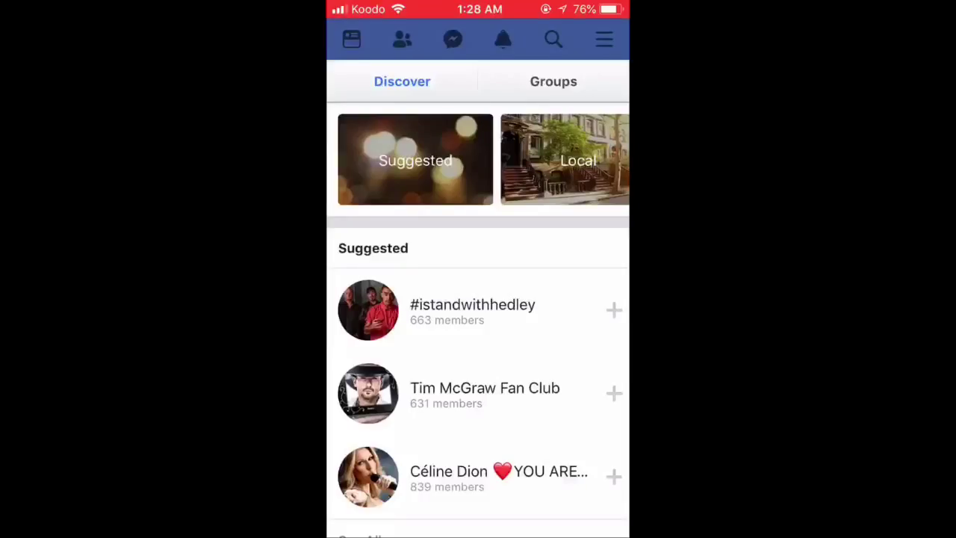
# - Open Mere rashke qamar from the Groups You're In list
pyautogui.click(553, 81)
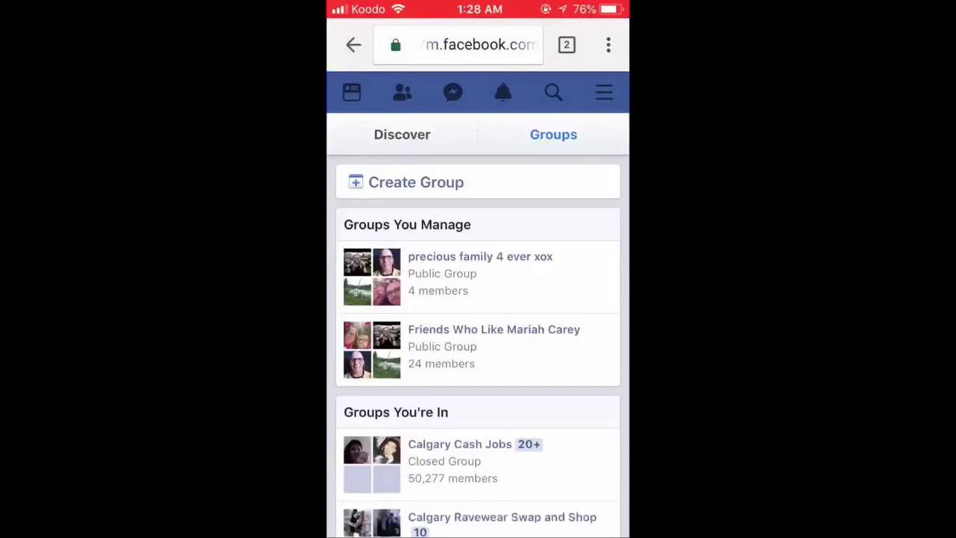
pyautogui.scroll(-5, 478, 299)
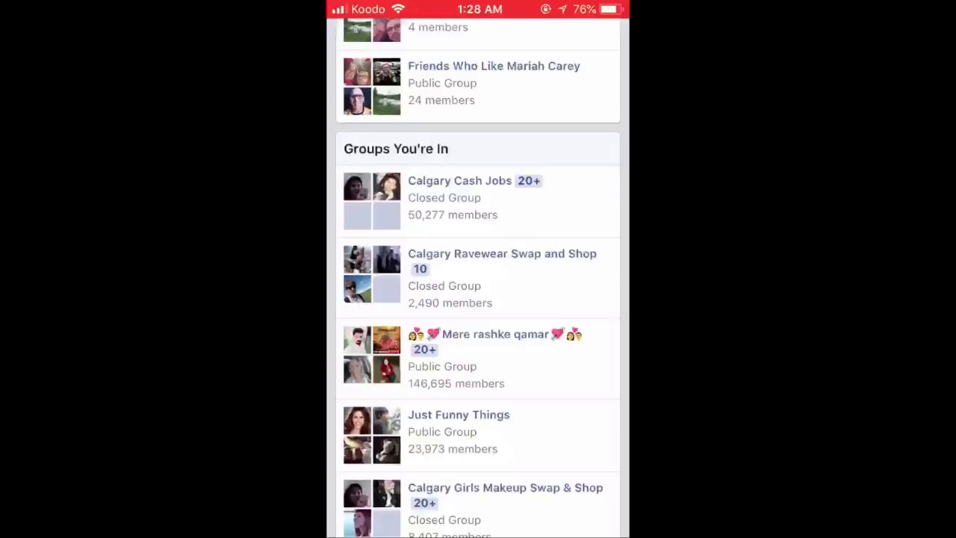
pyautogui.click(478, 358)
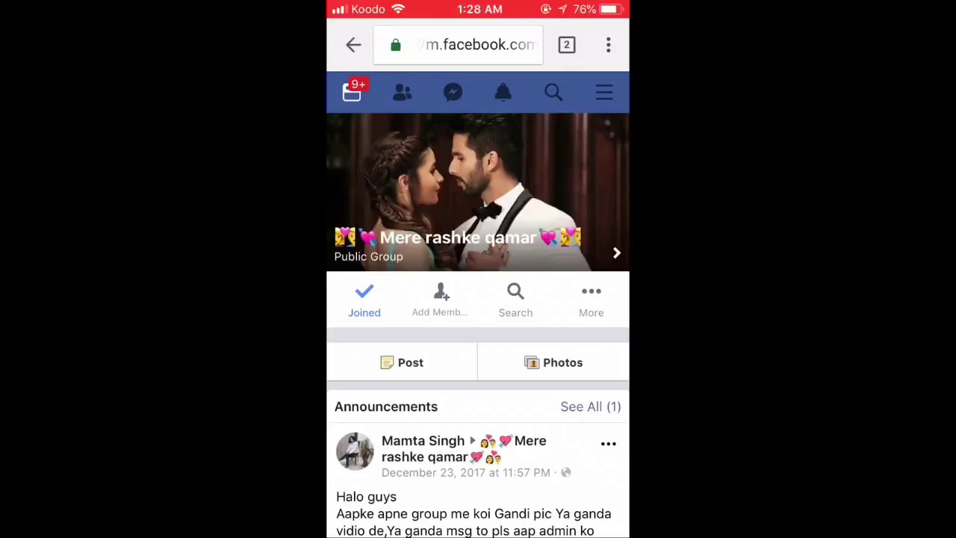
# - Open View Group Info for Mere rashke qamar and scroll to the Leave Group button
pyautogui.click(590, 298)
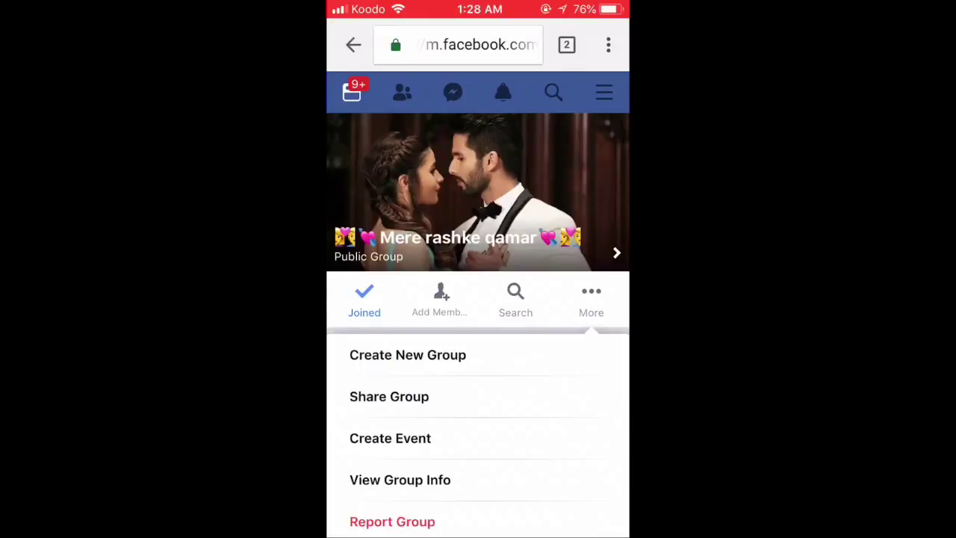
pyautogui.click(399, 480)
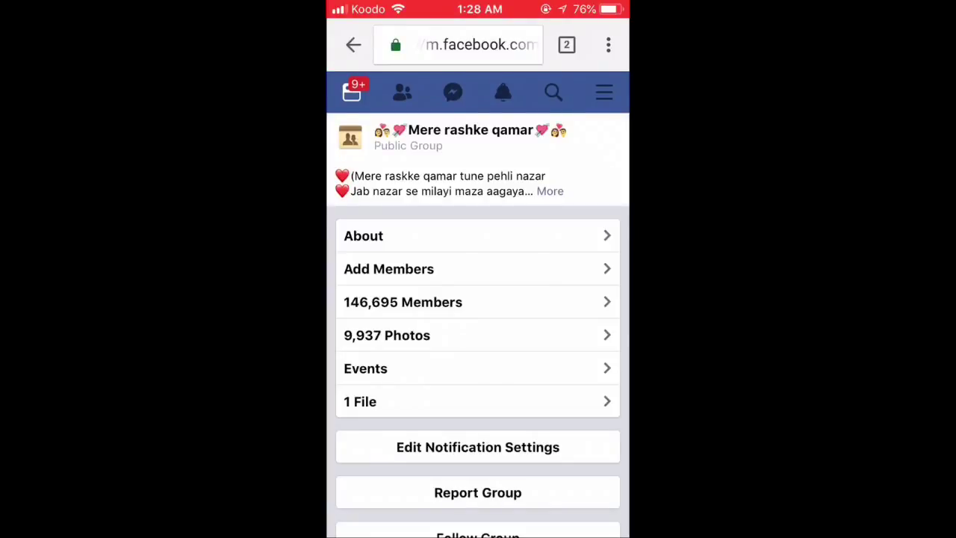
pyautogui.scroll(-2, 478, 299)
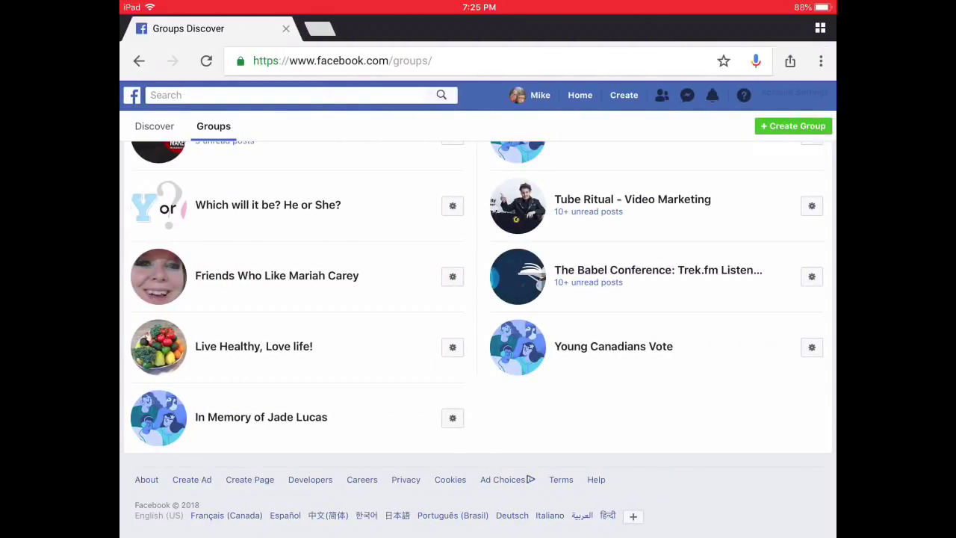
# - Open Young Canadians Vote, choose Leave Group from Joined, and tick prevent re-adding
pyautogui.click(613, 346)
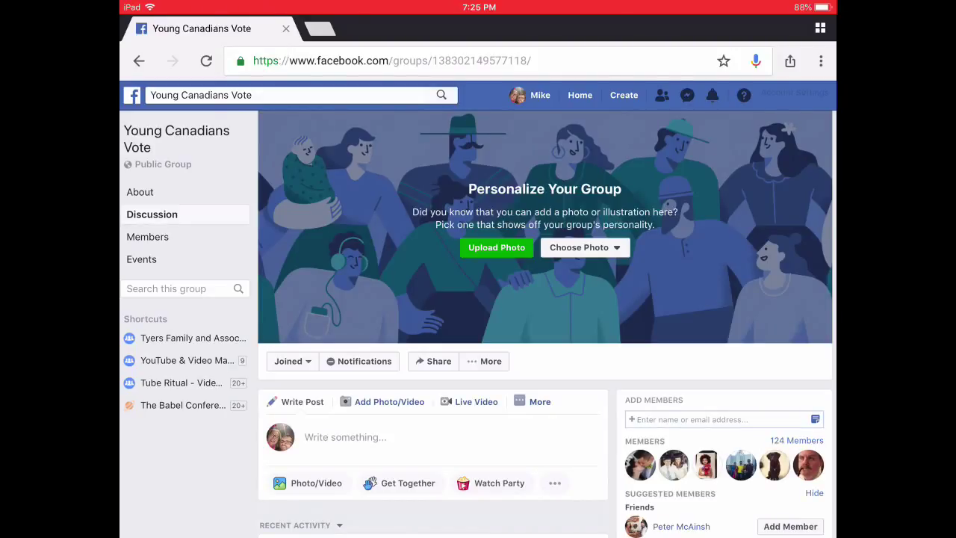
pyautogui.click(292, 360)
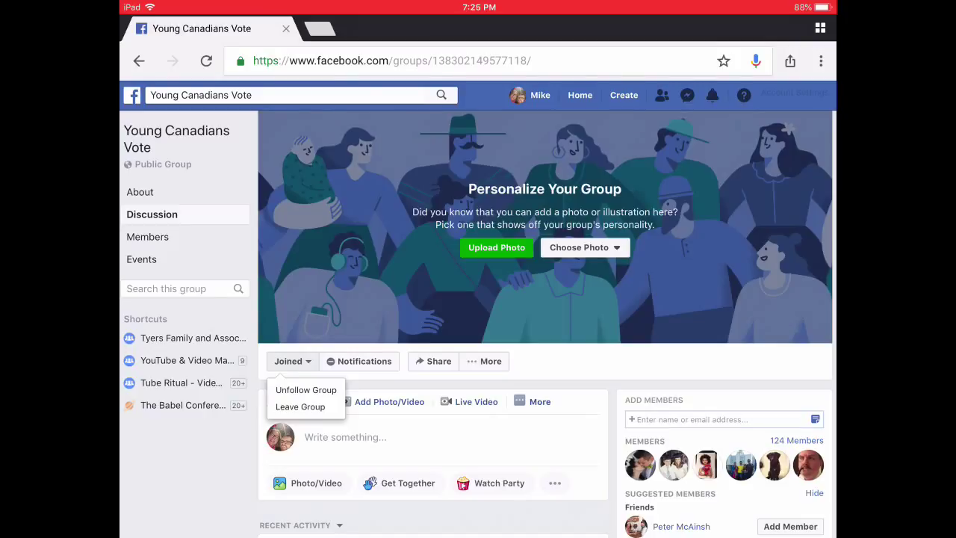
pyautogui.click(300, 406)
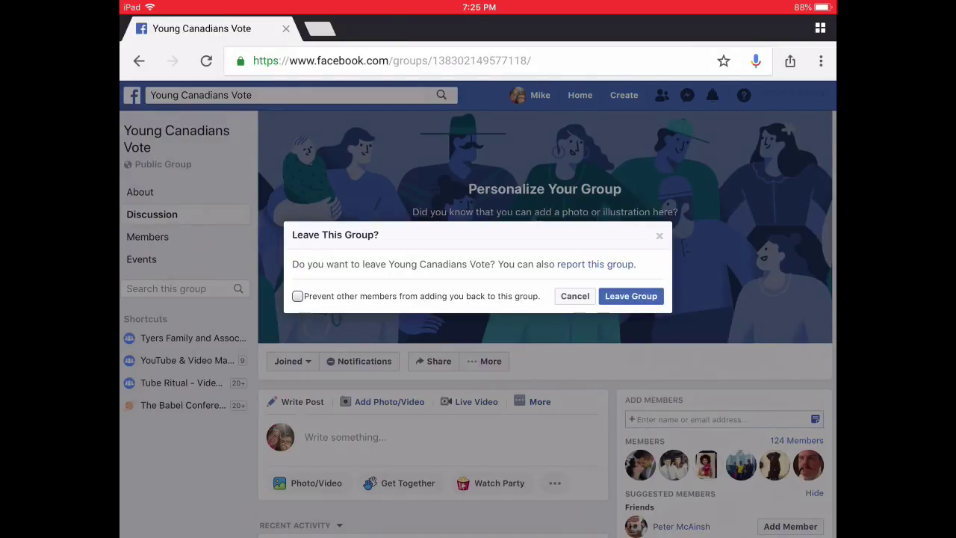
pyautogui.click(297, 295)
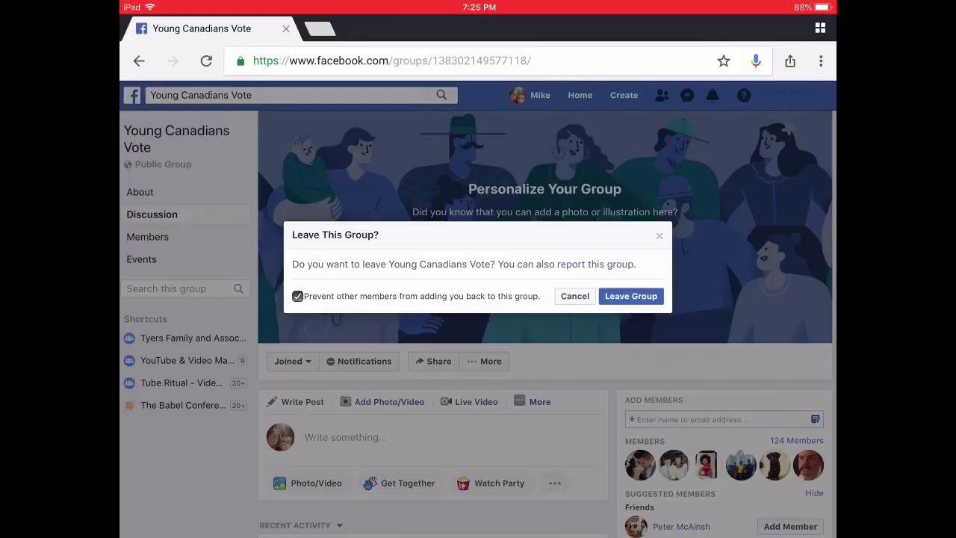